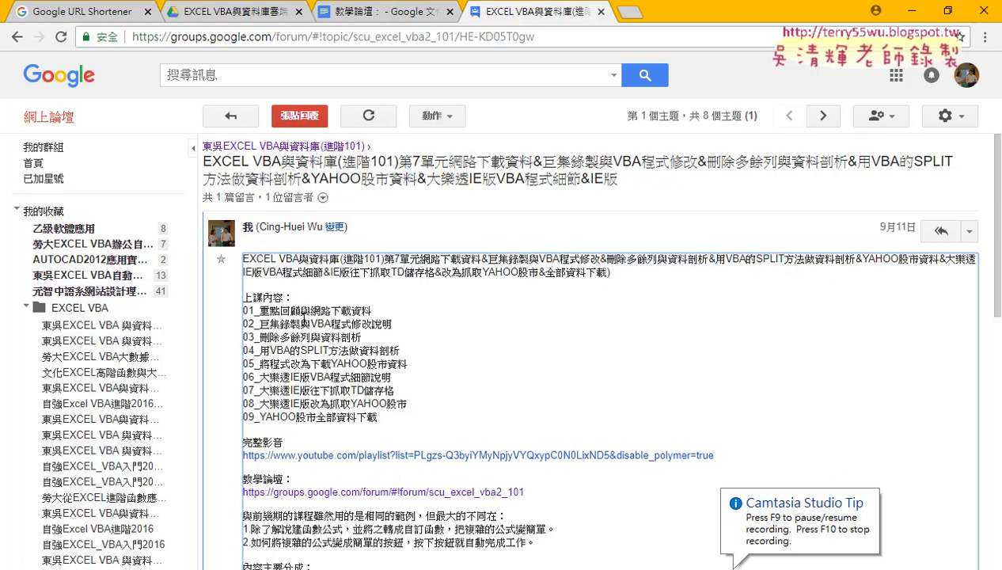
Step: Point out lesson items 01 網路下載資料, 05 Yahoo stock data, and 06 IE版 and 大樂透
drag(310, 311, 372, 310)
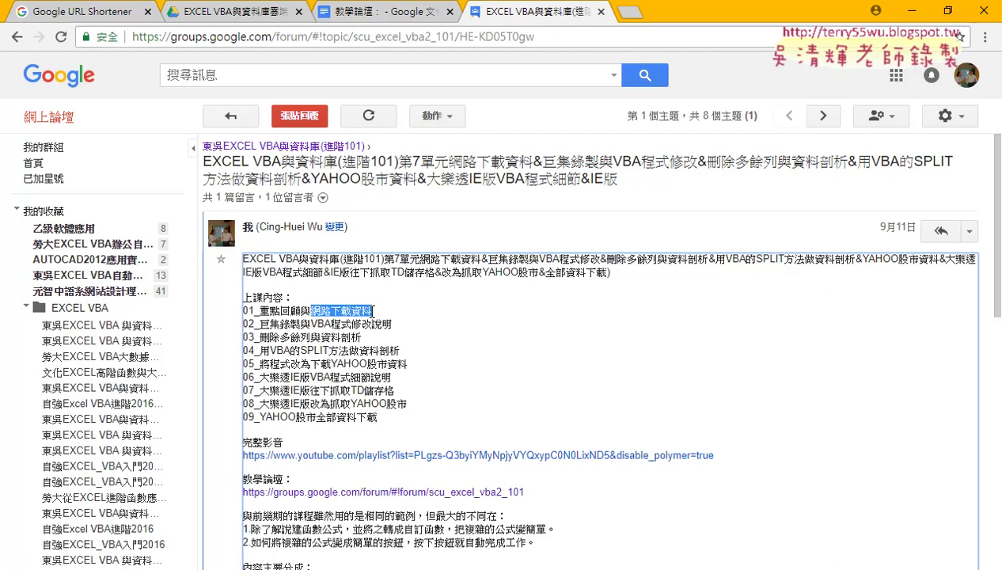
drag(331, 363, 409, 367)
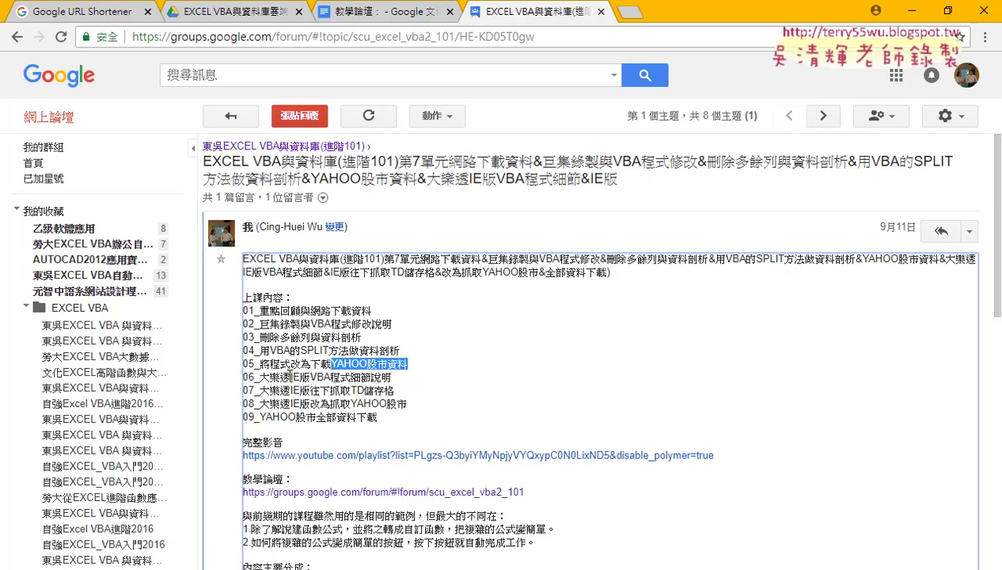
drag(290, 376, 310, 377)
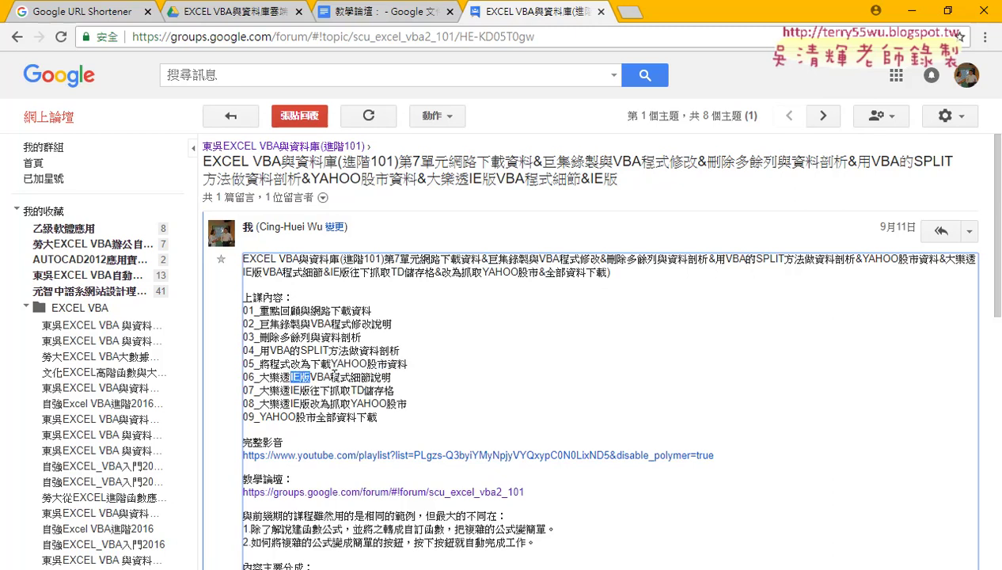
drag(259, 376, 288, 377)
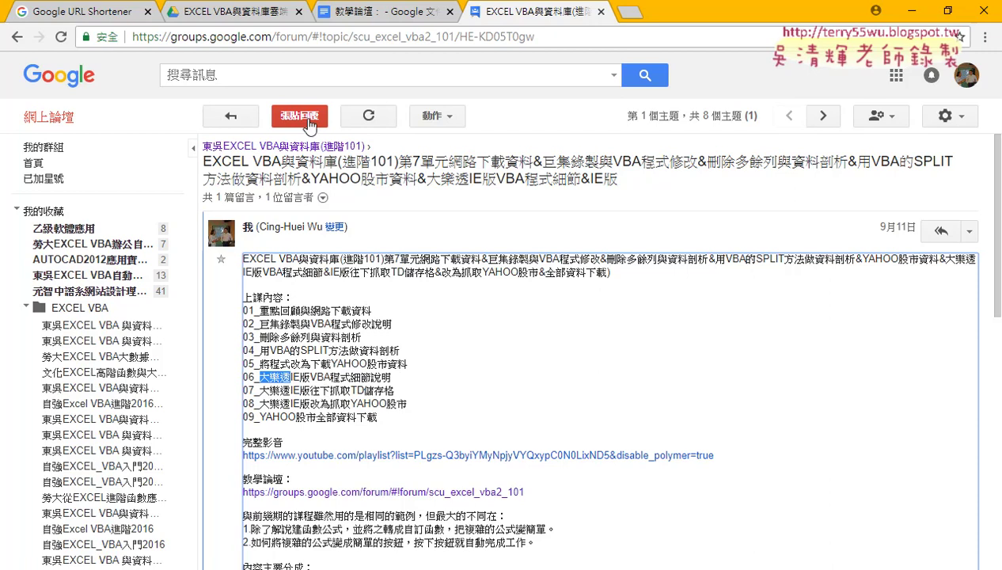
Step: Open YAHOO股市當日行情表(改用IE物件下載) via _雲端白板畫面 > 單元08_下載網路資料 and scroll to its code
click(269, 9)
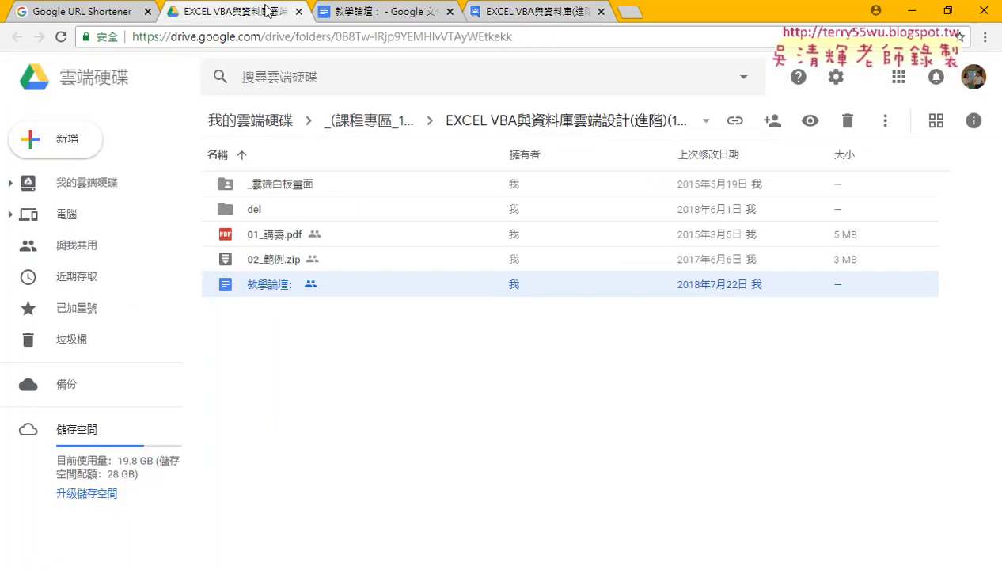
double_click(292, 185)
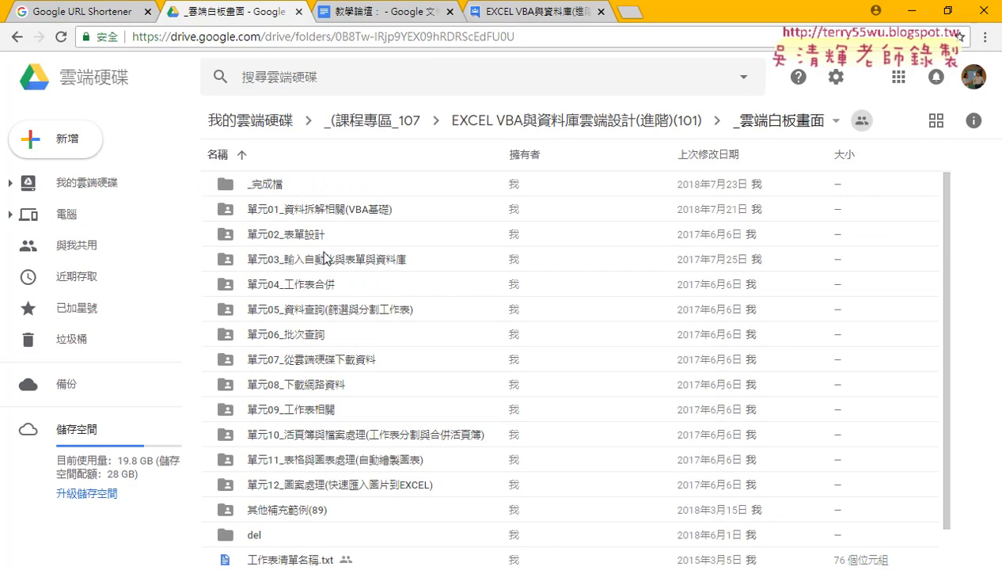
double_click(304, 383)
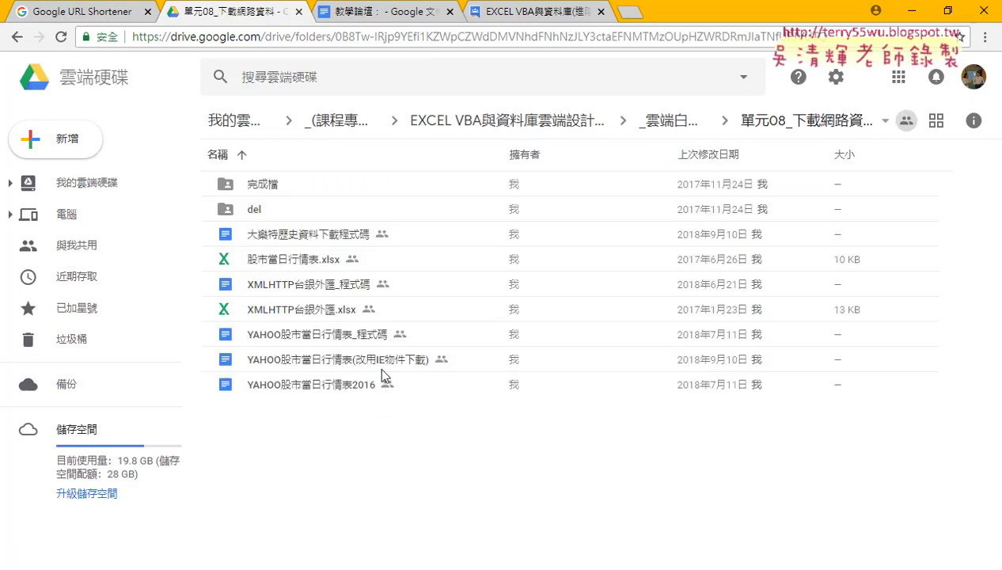
double_click(382, 360)
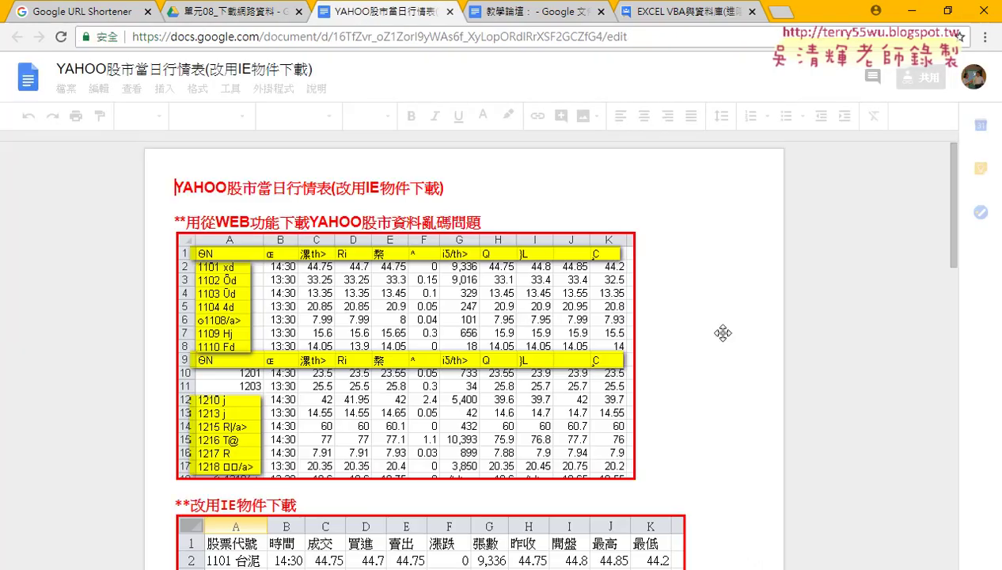
scroll(734, 331, down, 1)
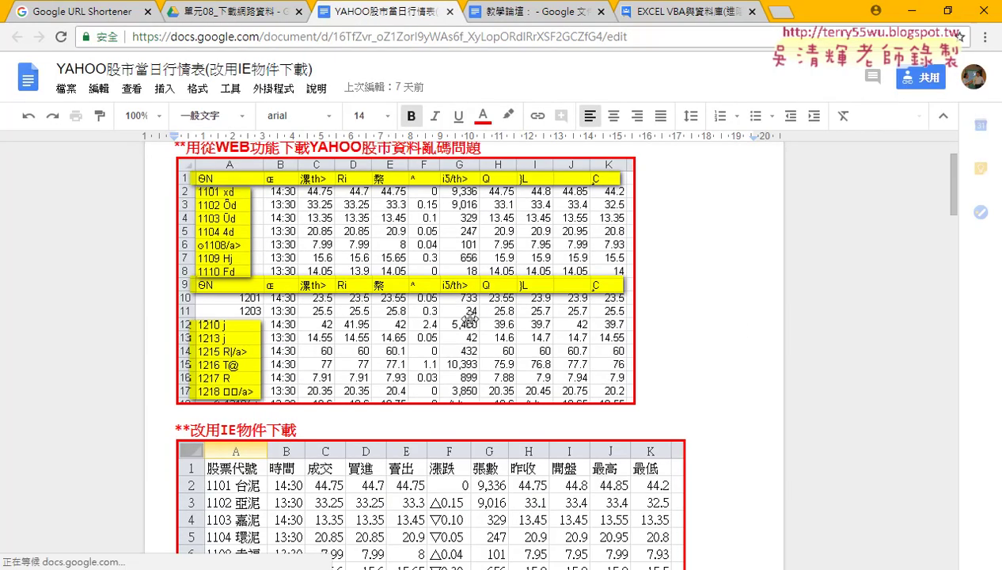
scroll(469, 318, down, 1)
scroll(469, 318, down, 2)
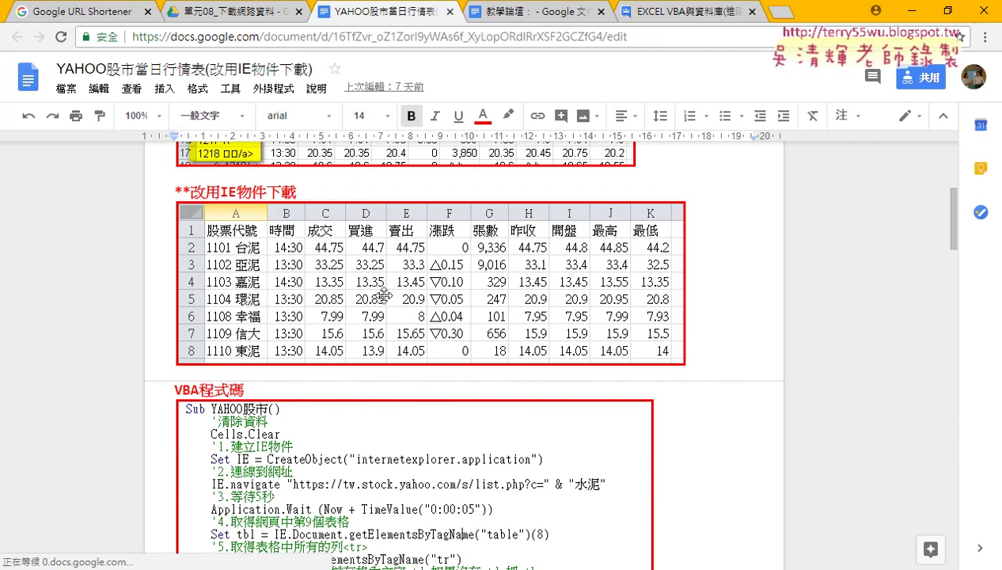
double_click(227, 192)
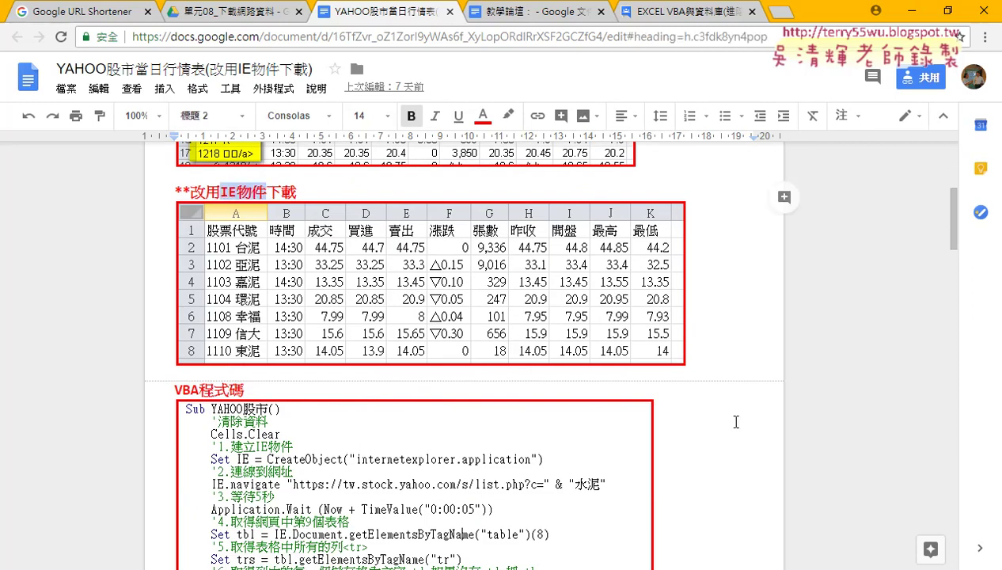
scroll(735, 422, down, 3)
scroll(735, 422, down, 2)
scroll(731, 413, down, 1)
scroll(730, 415, down, 1)
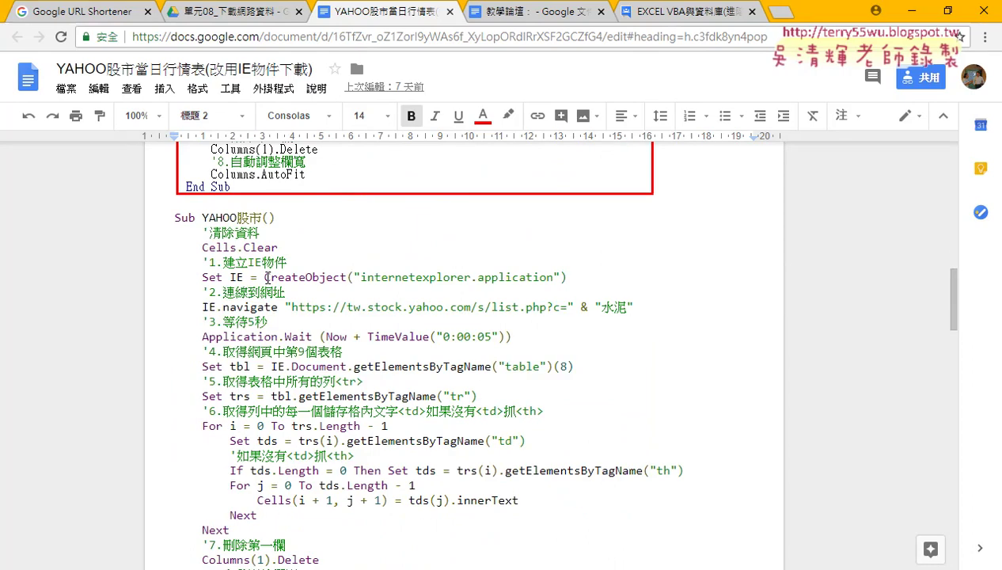
drag(266, 278, 556, 280)
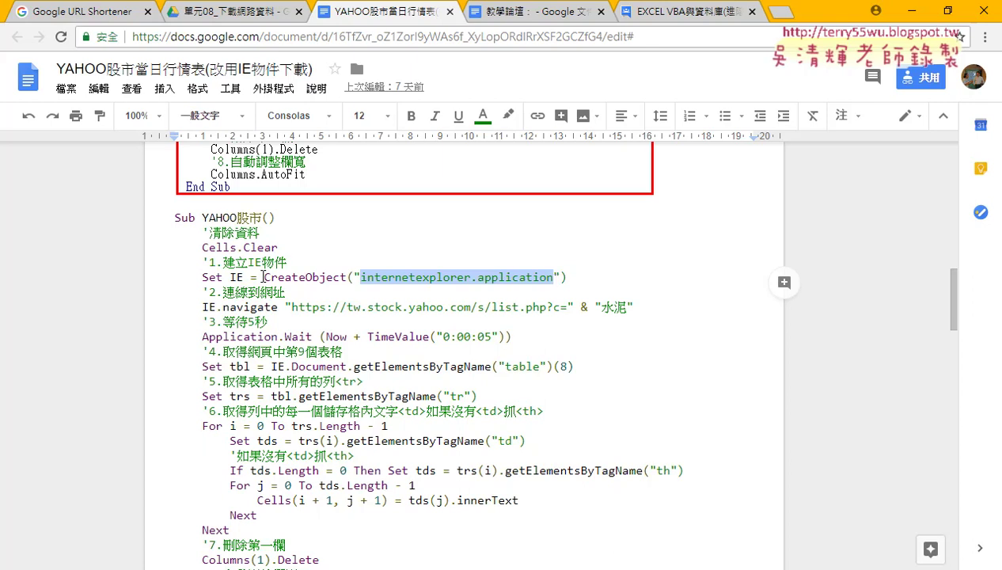
drag(263, 277, 346, 275)
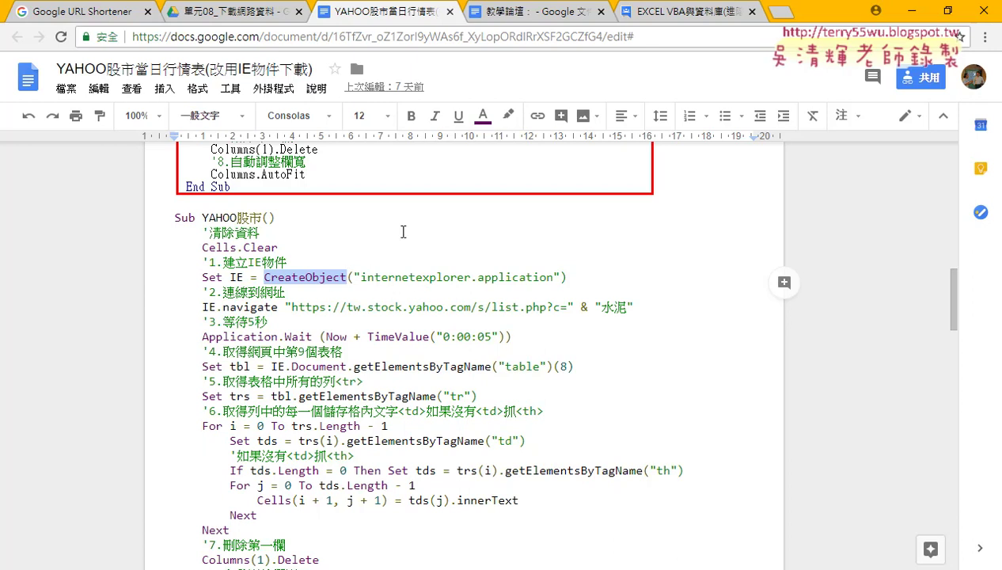
Step: Make CreateObject red text on a yellow highlight, then select the internetexplorer.application string
click(483, 115)
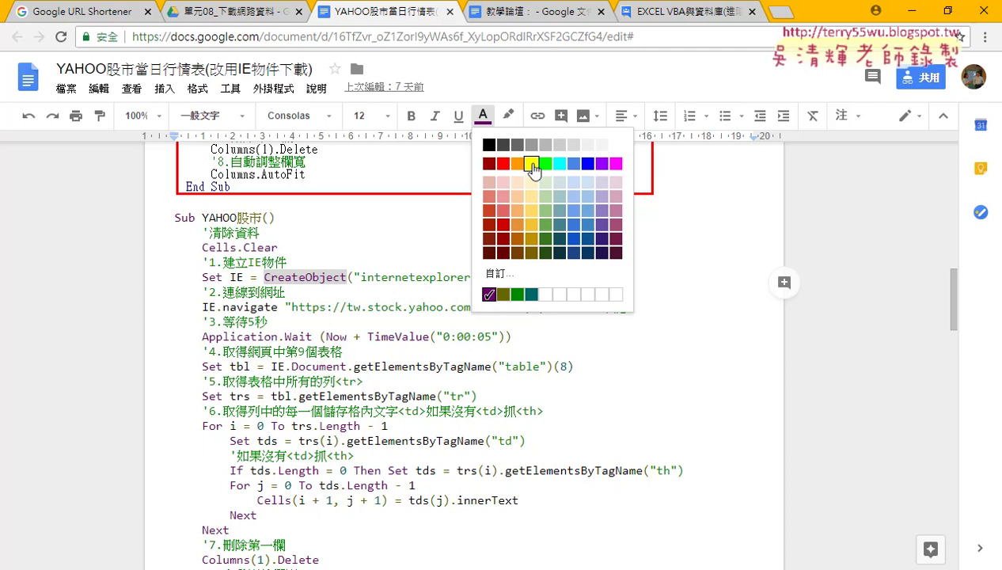
click(532, 163)
click(483, 117)
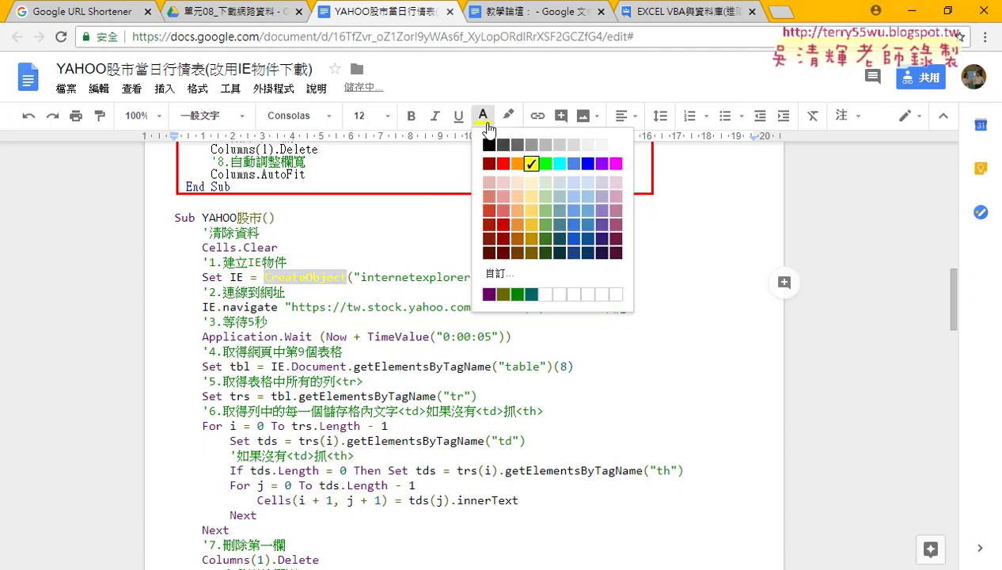
click(502, 163)
click(508, 115)
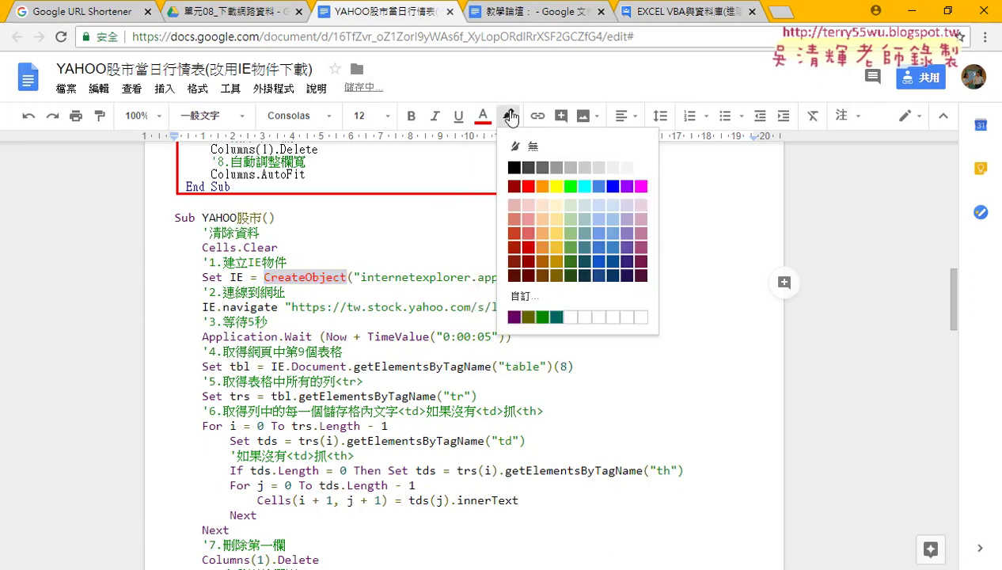
click(554, 186)
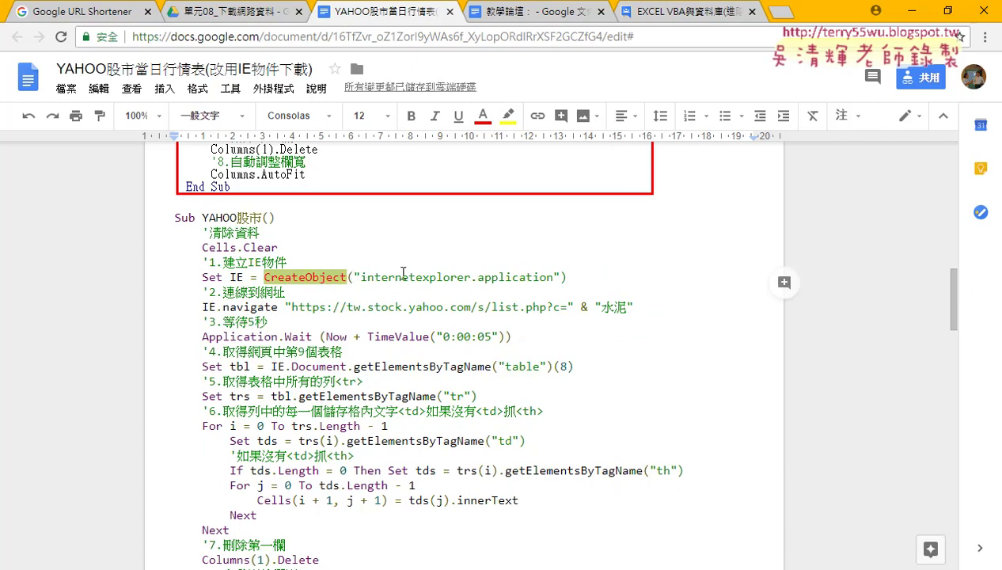
drag(355, 277, 558, 270)
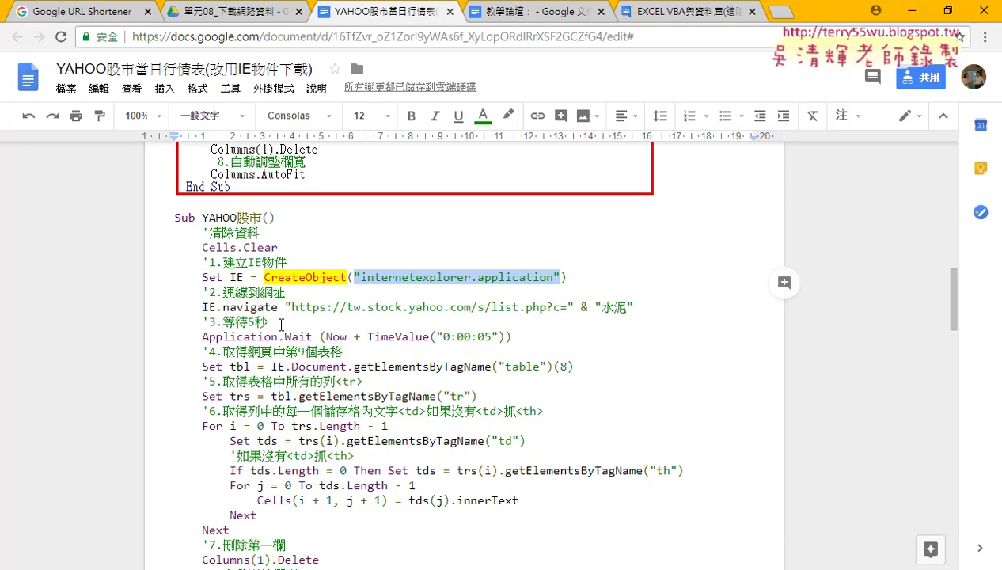
click(251, 310)
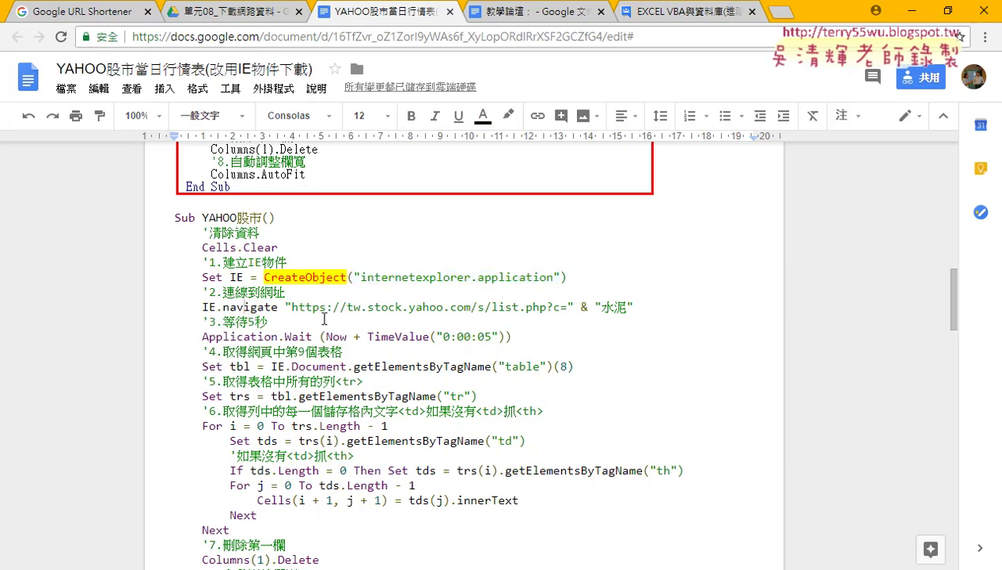
drag(291, 306, 637, 307)
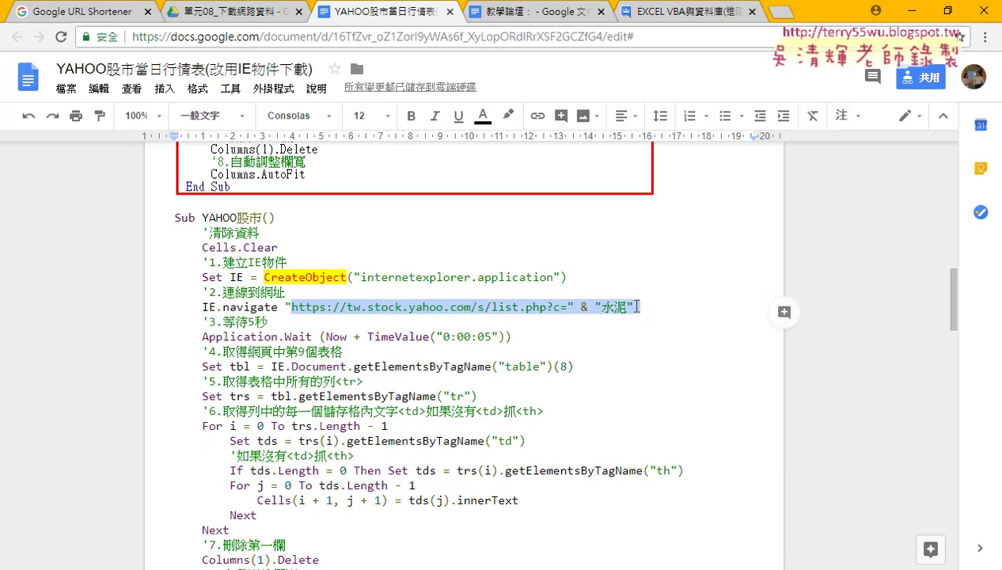
click(297, 337)
click(515, 337)
drag(515, 337, 203, 336)
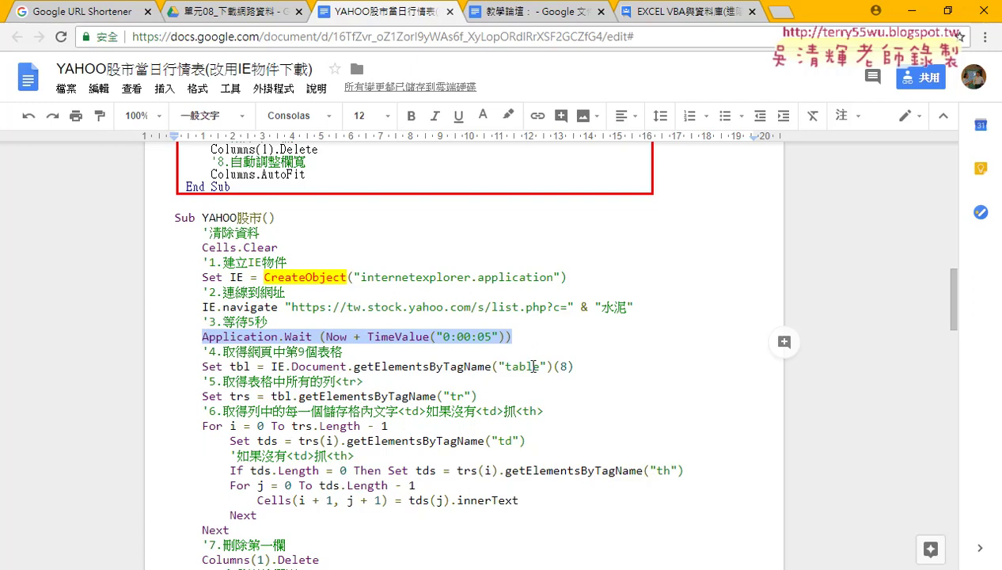
drag(572, 366, 554, 367)
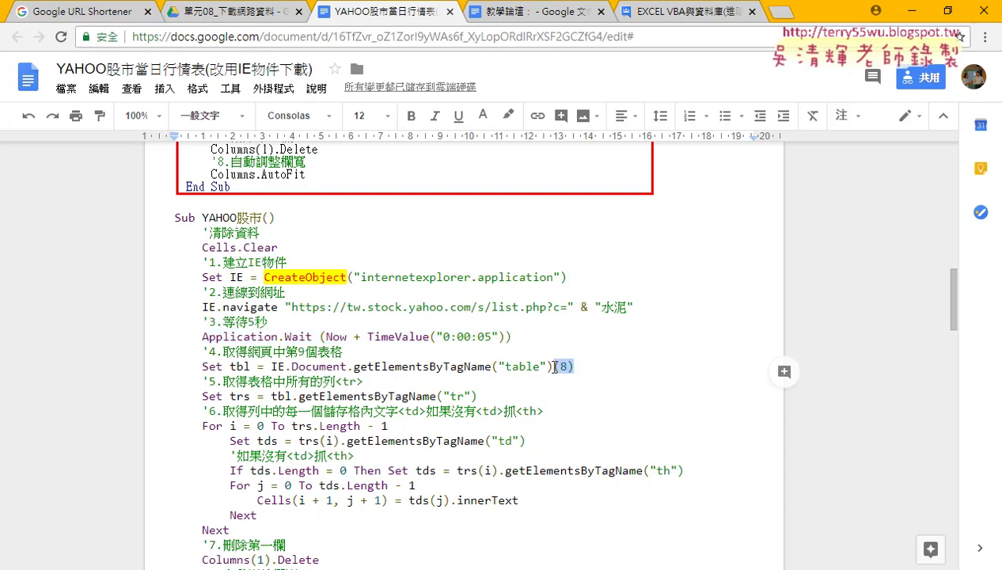
click(478, 395)
drag(477, 395, 436, 395)
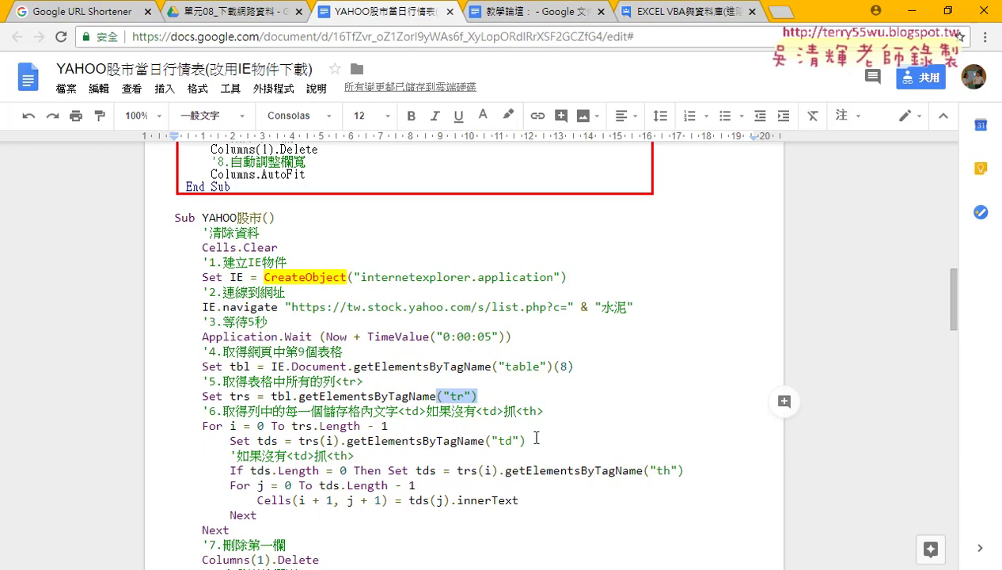
drag(525, 440, 486, 439)
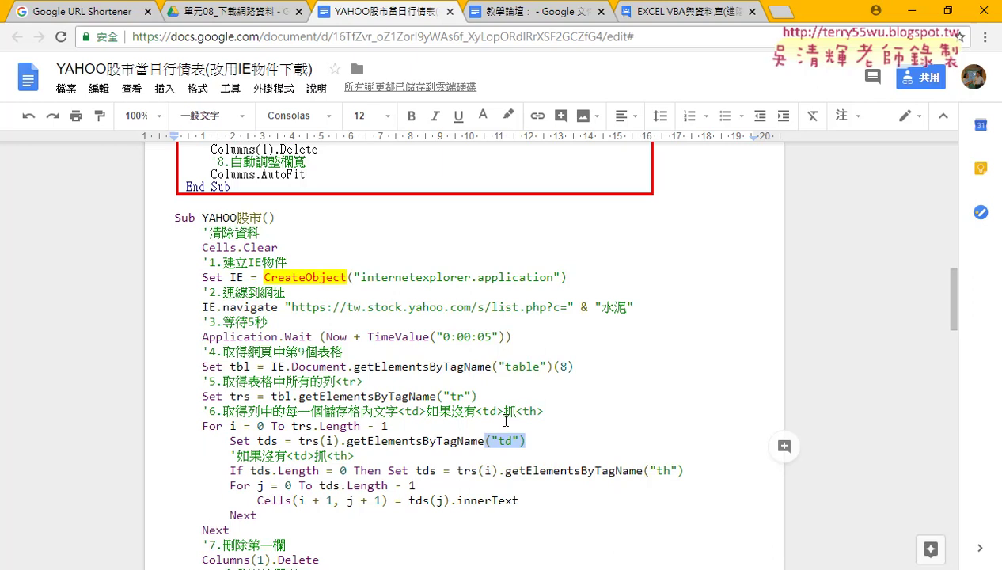
drag(678, 470, 650, 470)
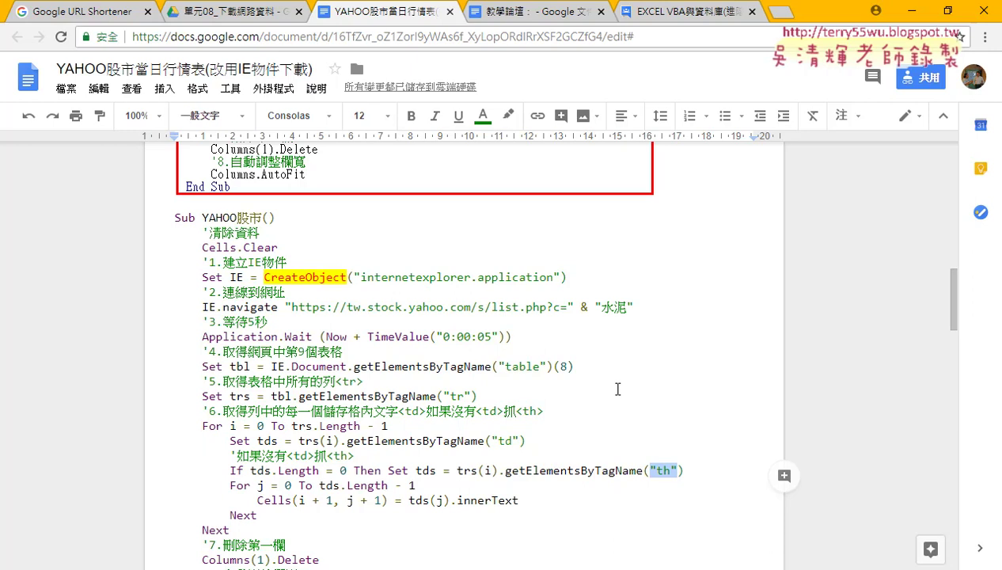
Step: In Drive, go up a folder, enter 單元09_工作表相關 and open 問題07.xlsx
click(226, 11)
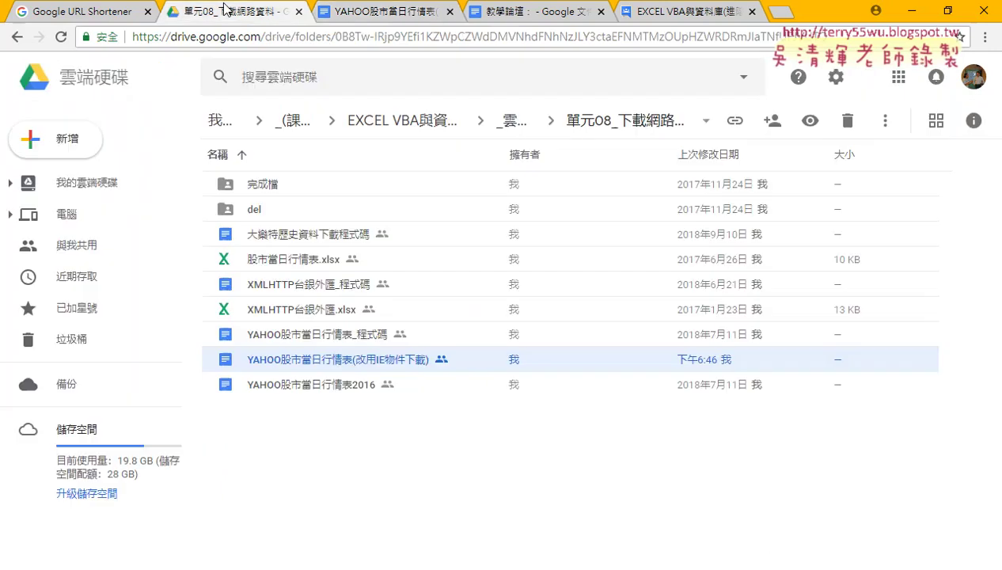
click(17, 36)
double_click(563, 417)
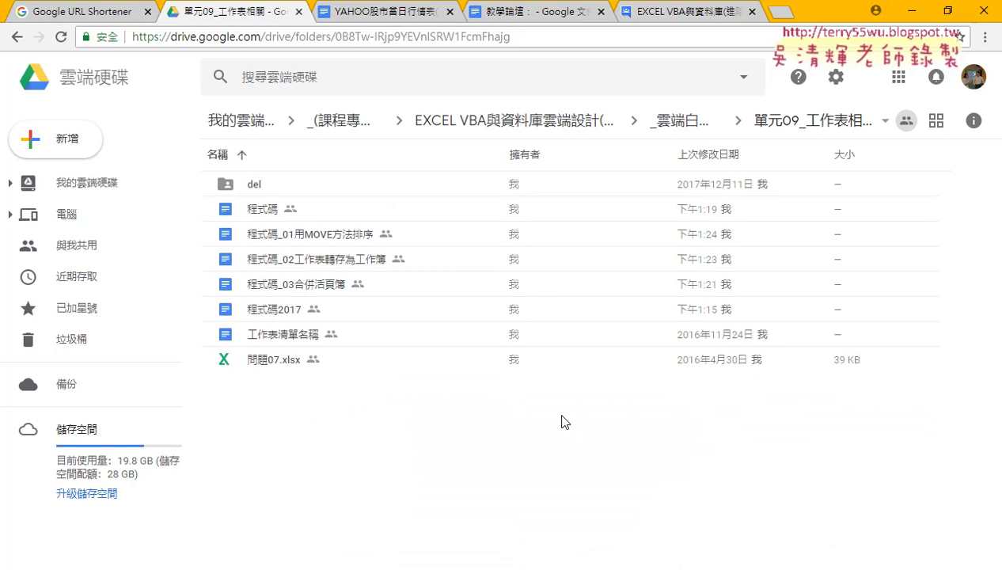
click(346, 235)
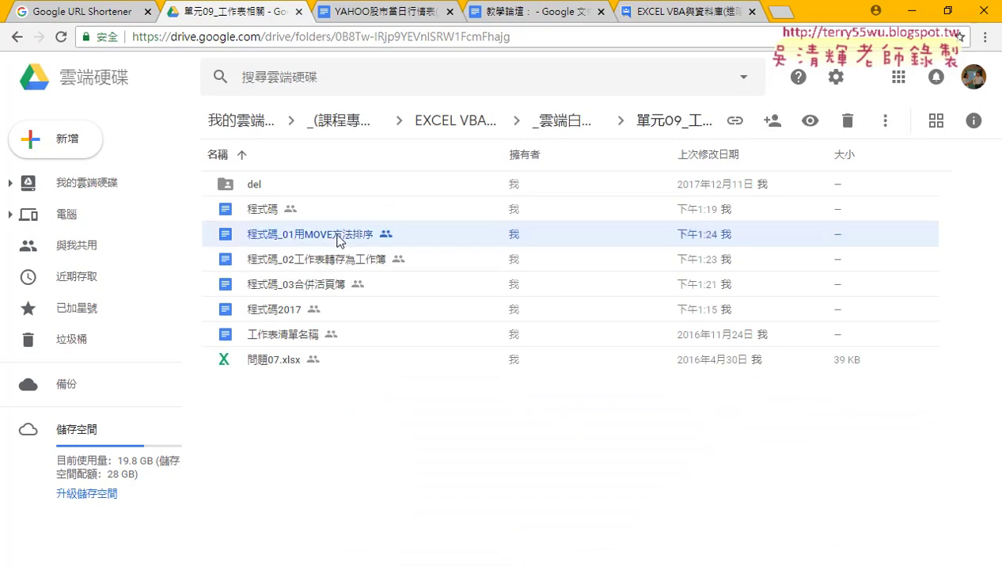
click(309, 366)
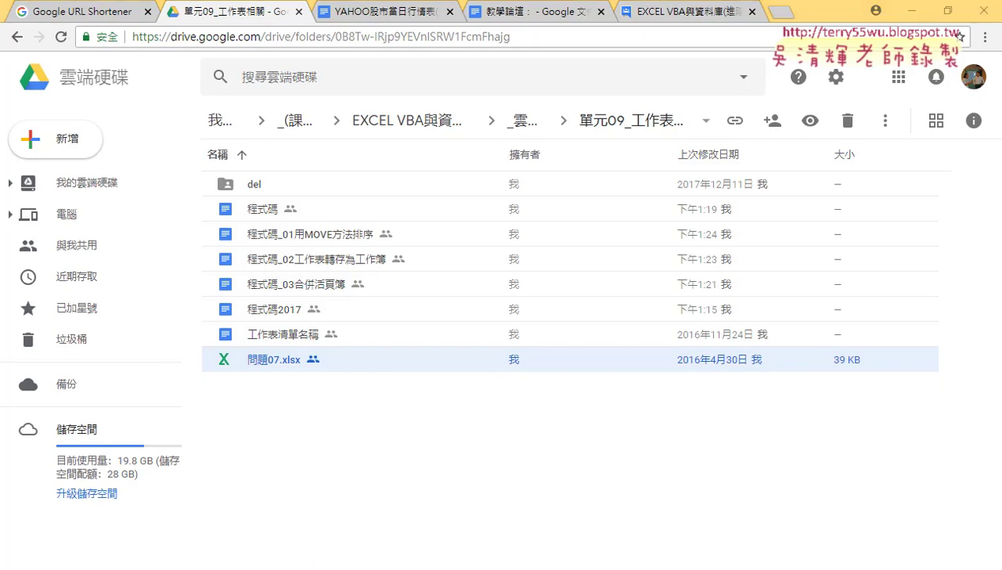
double_click(332, 257)
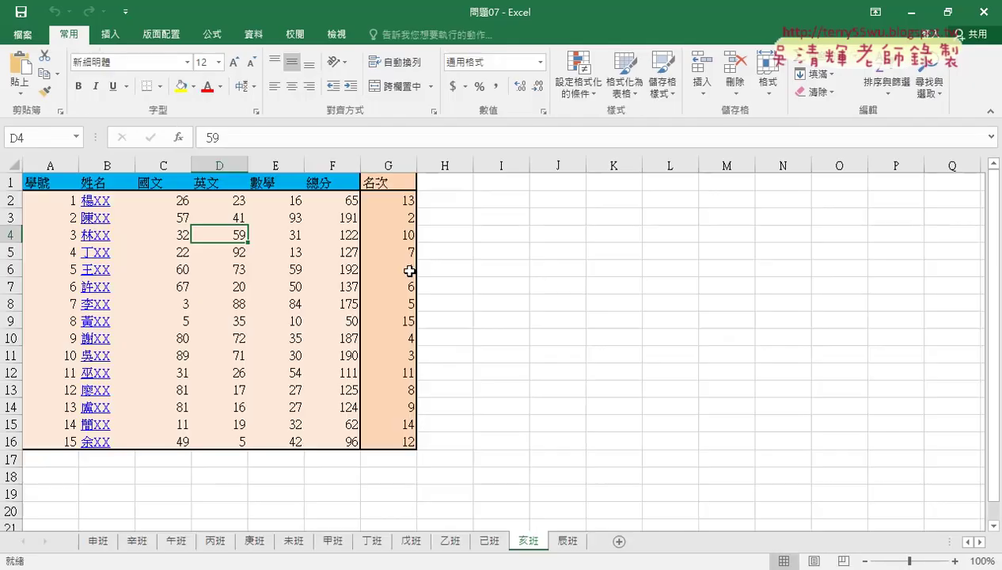
Step: Drag the 甲班 sheet tab to the far left of the 問題07 tab bar
click(333, 541)
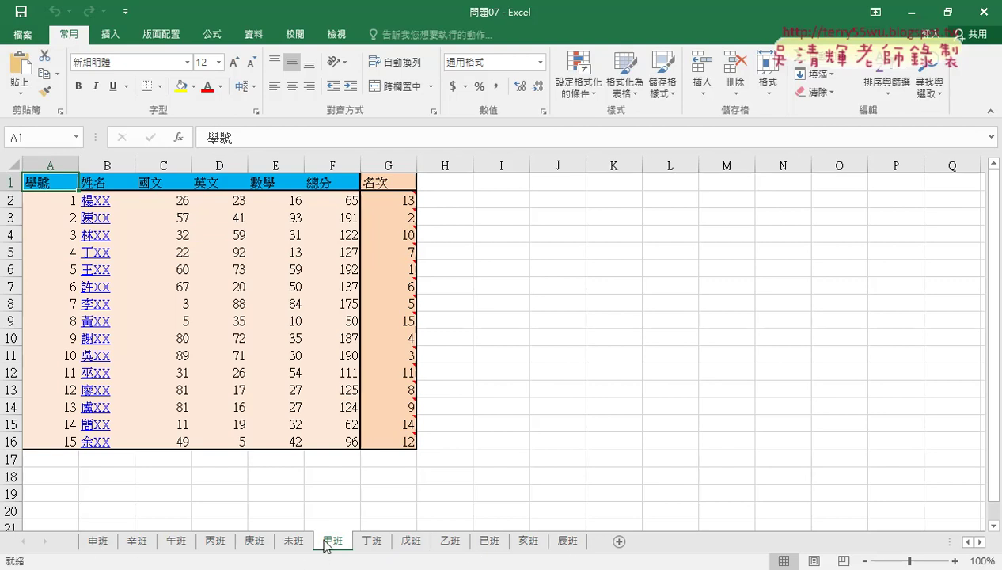
mouse_move(332, 543)
mouse_down()
mouse_move(89, 536)
mouse_move(315, 538)
mouse_move(135, 526)
mouse_move(98, 543)
mouse_up()
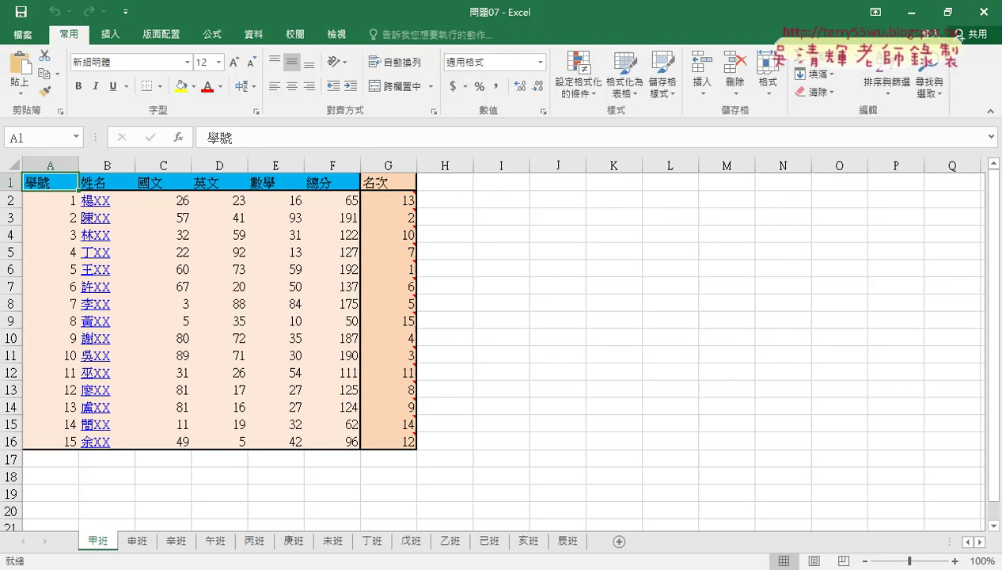
Step: Open the 工作表清單名稱 doc, copy its 甲班–亥班 table cells, and return to Excel
mouse_move(211, 569)
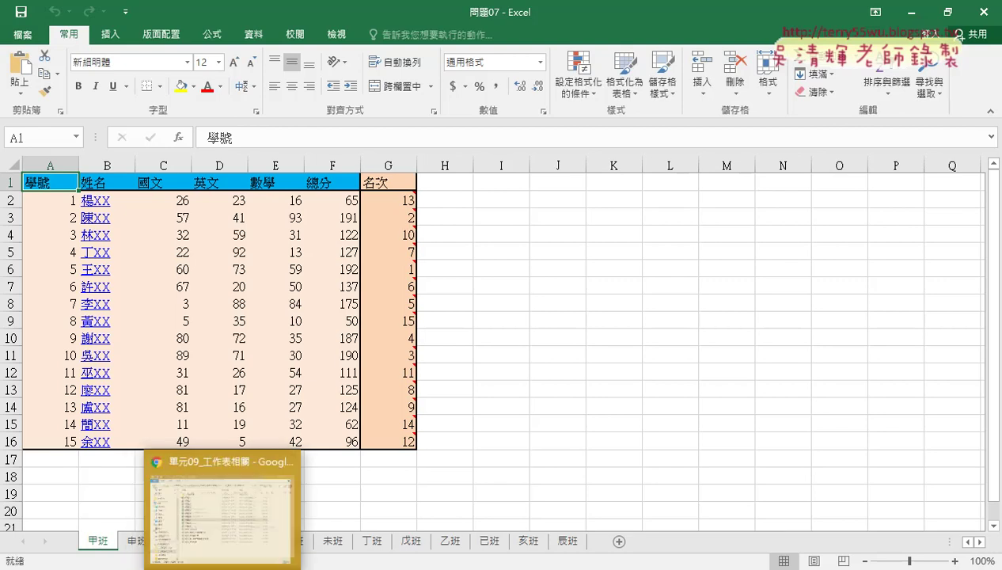
click(211, 515)
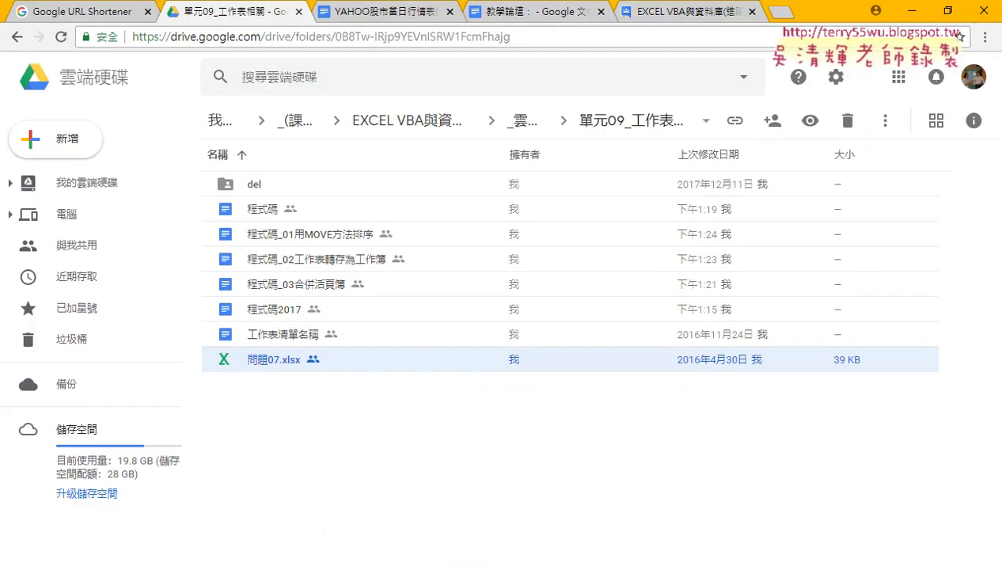
click(299, 341)
double_click(301, 342)
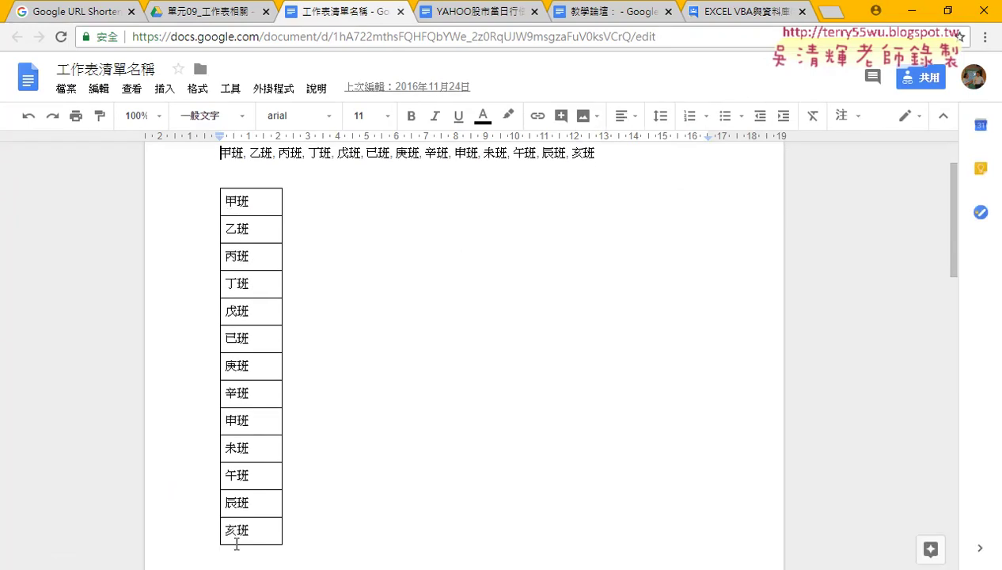
drag(247, 204, 251, 529)
key(ctrl+c)
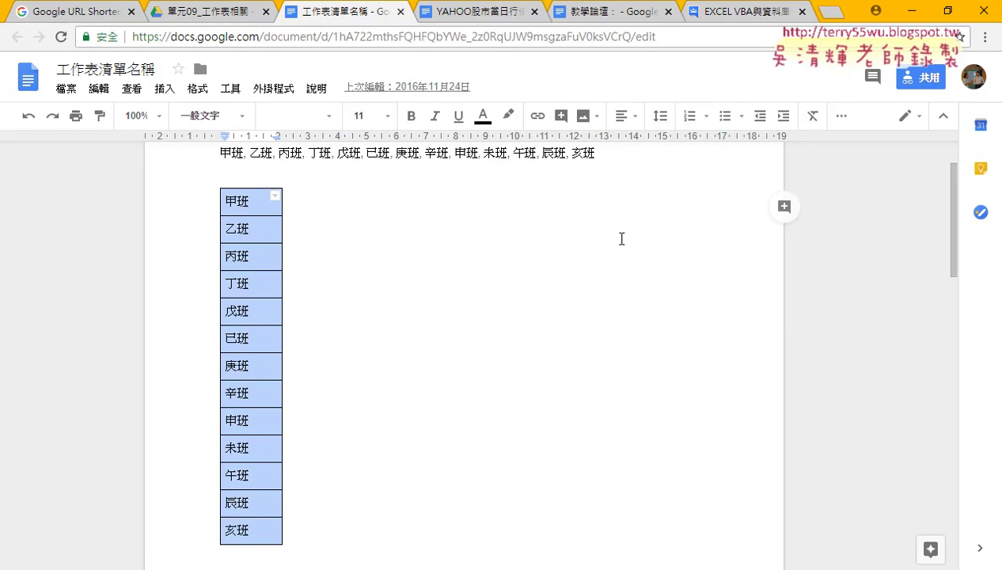
click(911, 10)
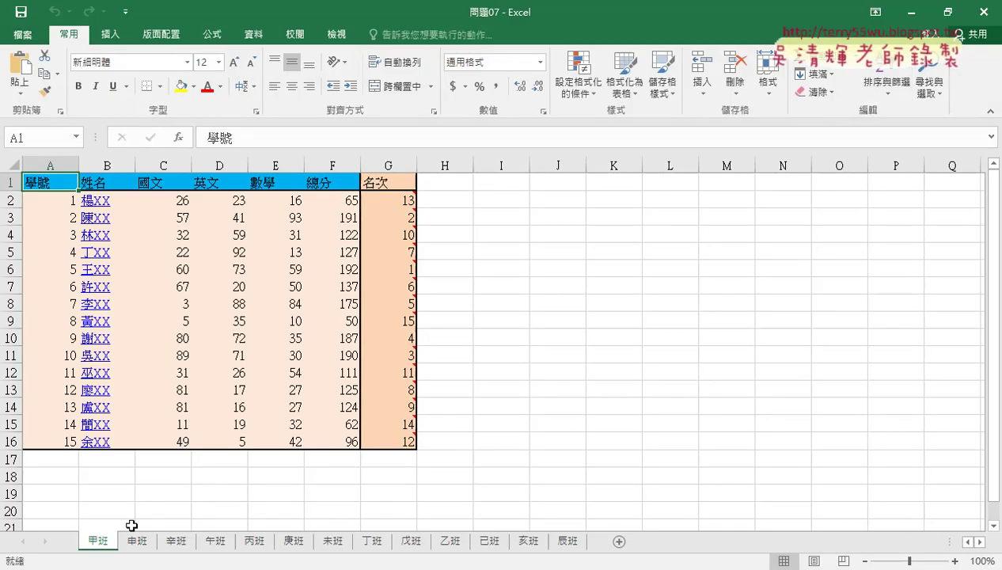
Step: Paste the 13 class names into I2:I14 of the 甲班 sheet and reselect the pasted list
click(496, 181)
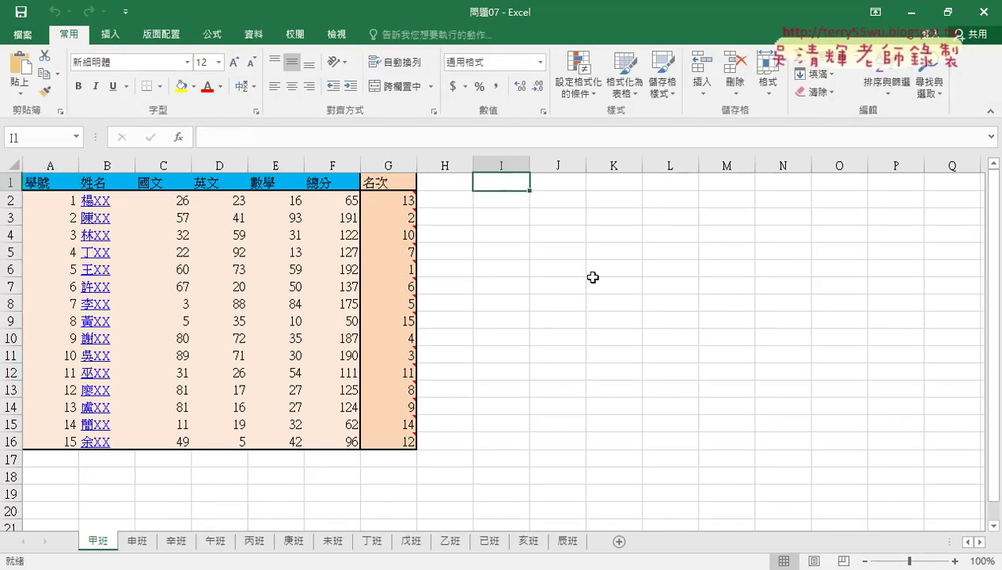
click(503, 196)
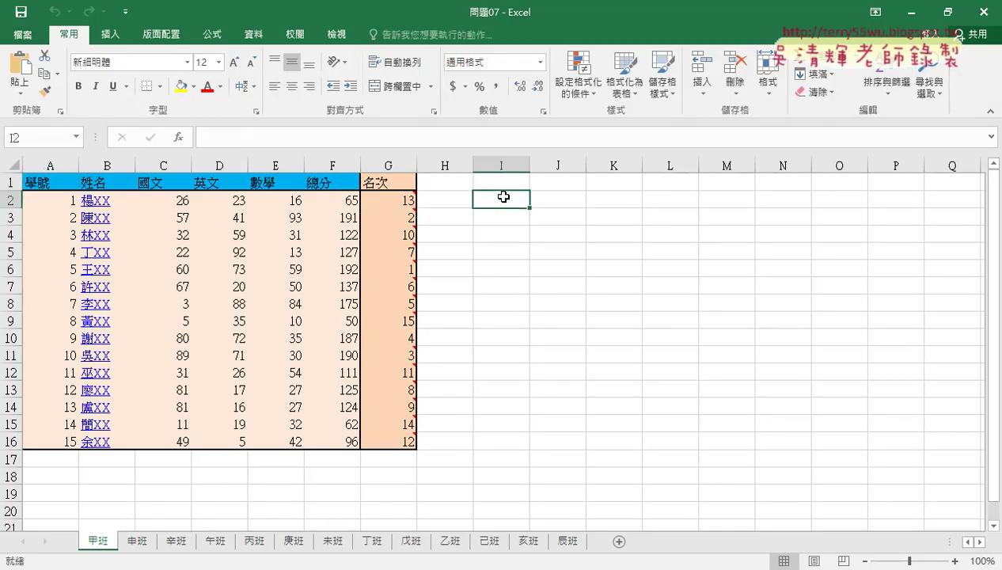
key(ctrl+v)
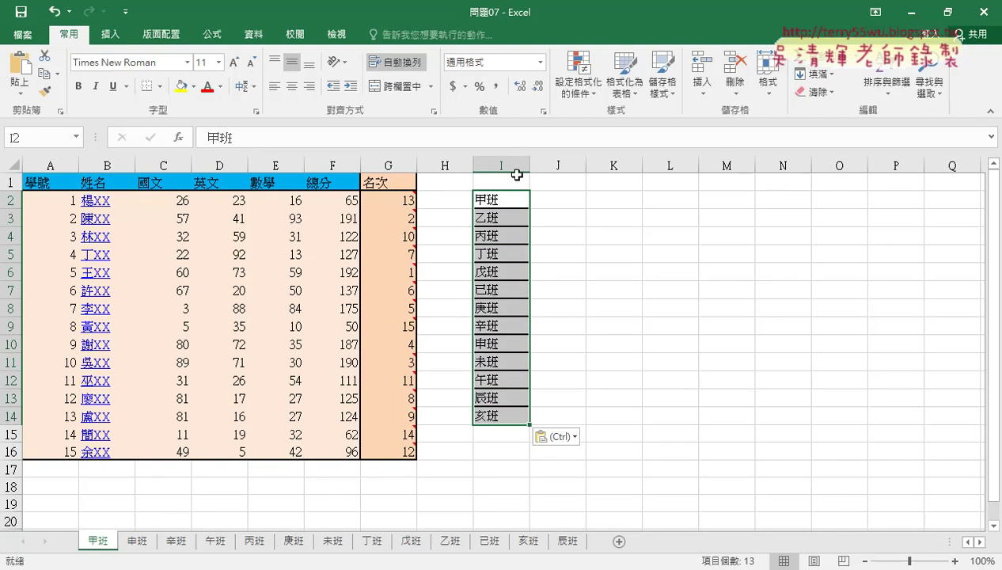
click(515, 179)
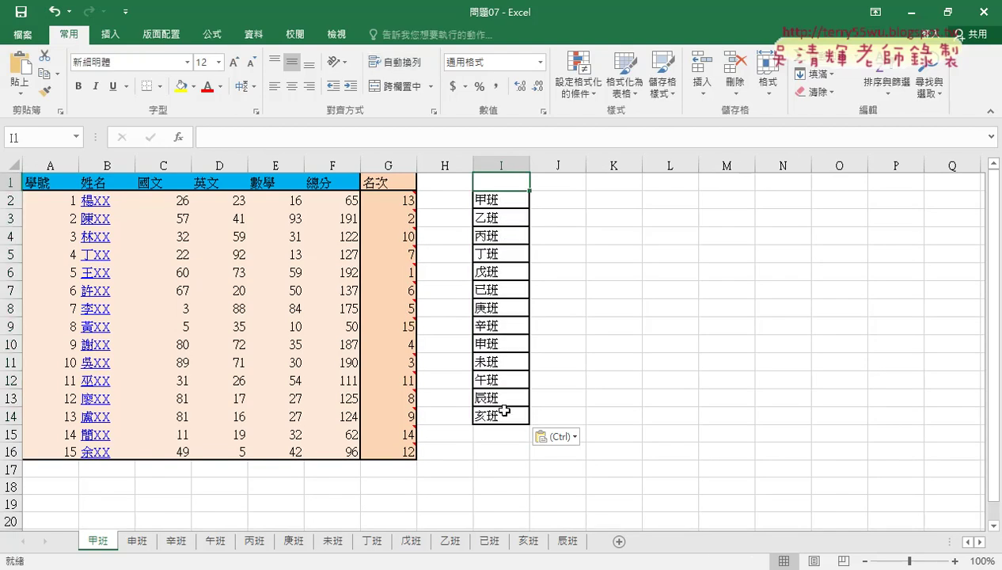
drag(500, 200, 501, 412)
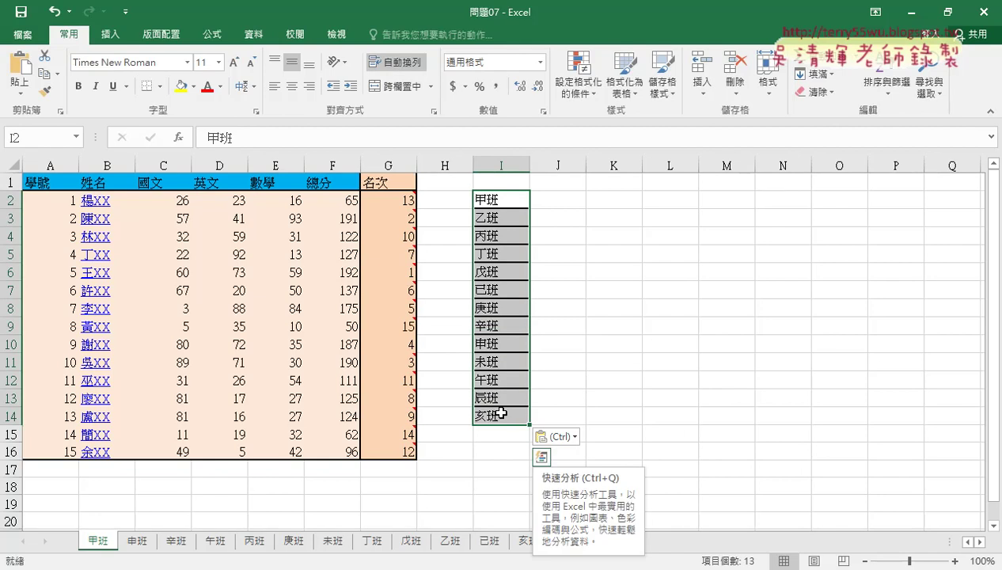
click(486, 196)
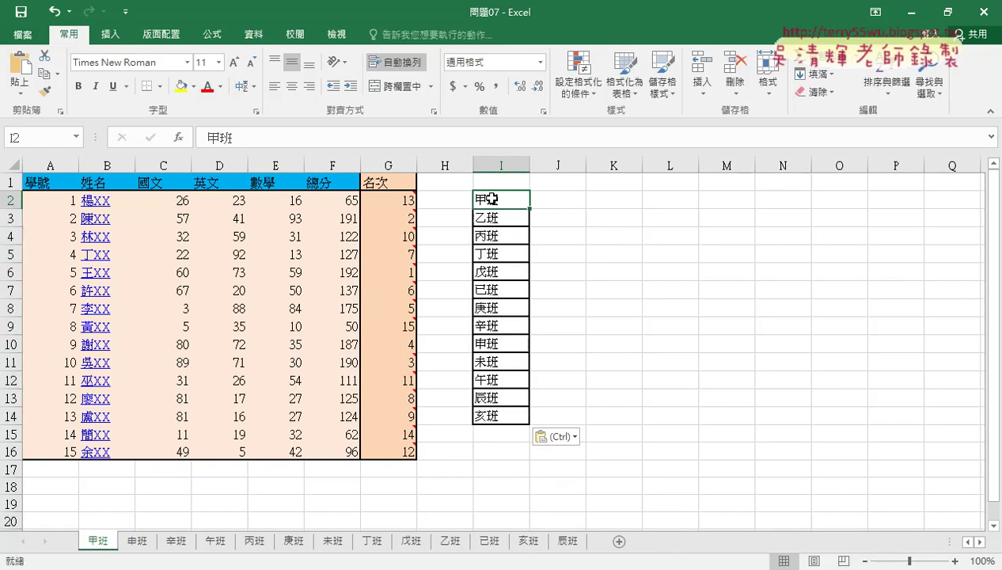
mouse_move(101, 540)
mouse_down()
mouse_move(328, 538)
mouse_move(83, 537)
mouse_up()
drag(502, 198, 509, 419)
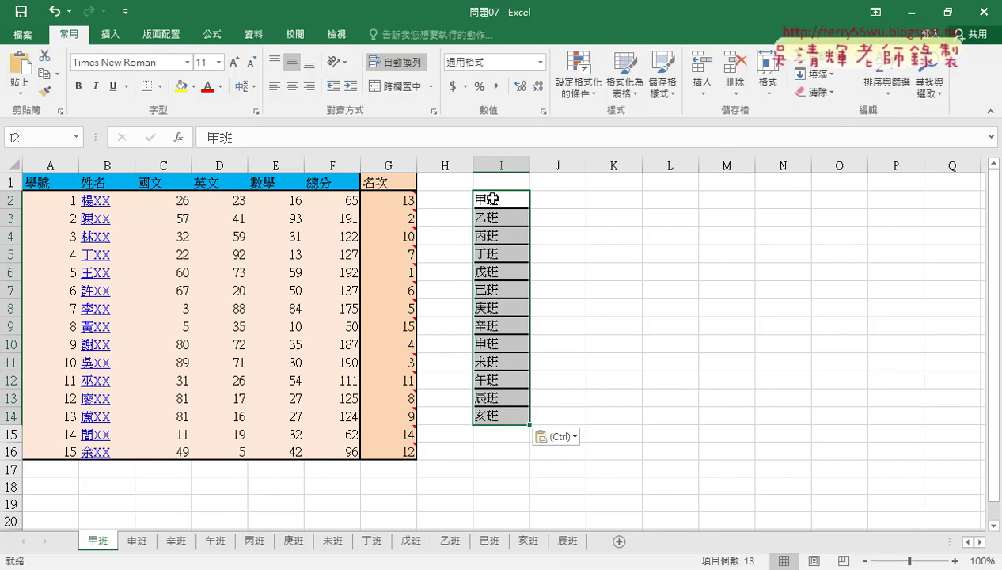
drag(489, 198, 497, 417)
click(495, 416)
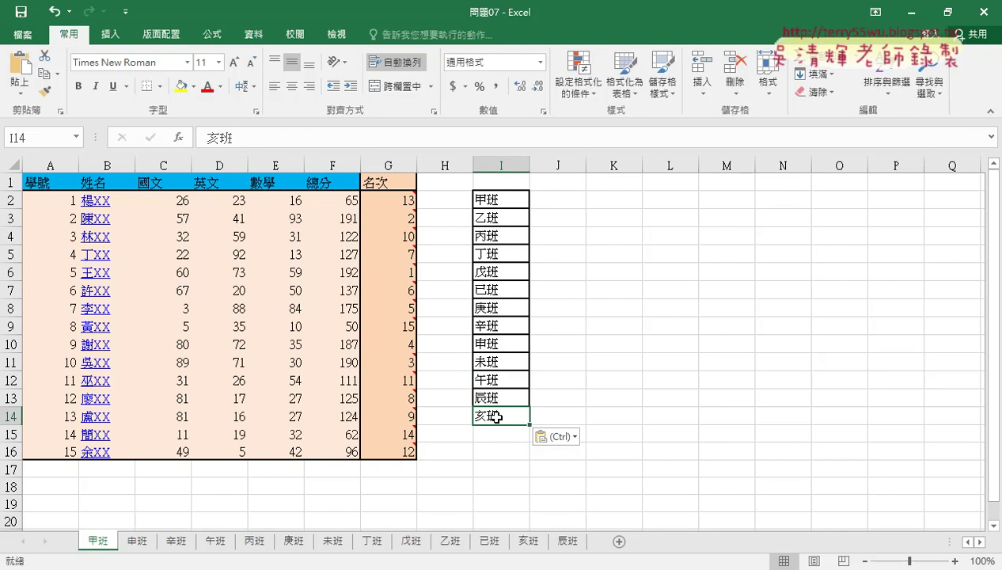
click(505, 197)
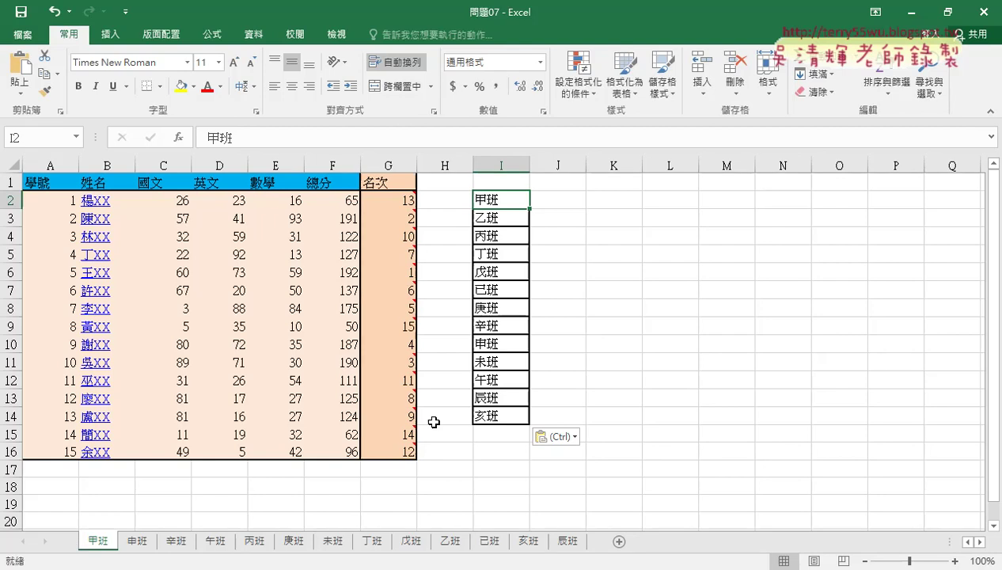
drag(514, 198, 499, 420)
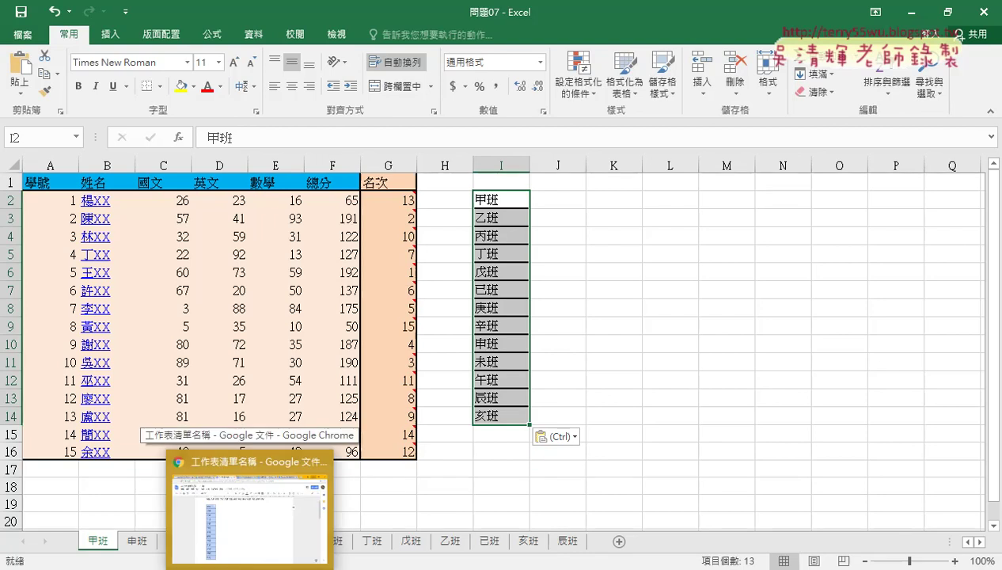
Step: Open the local 問題07 workbook from 02_範例101, then return to the Google Drive tab
click(235, 566)
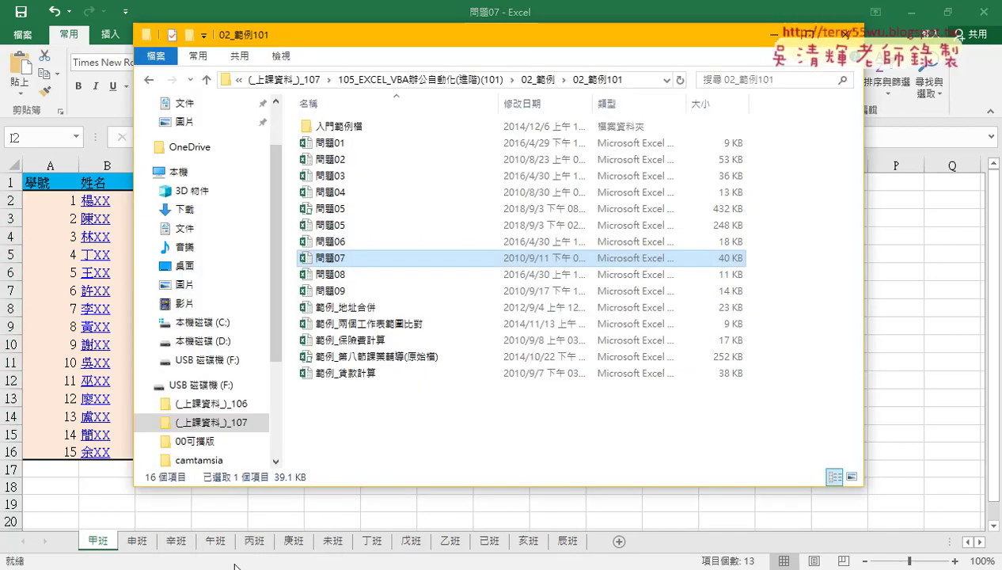
double_click(346, 259)
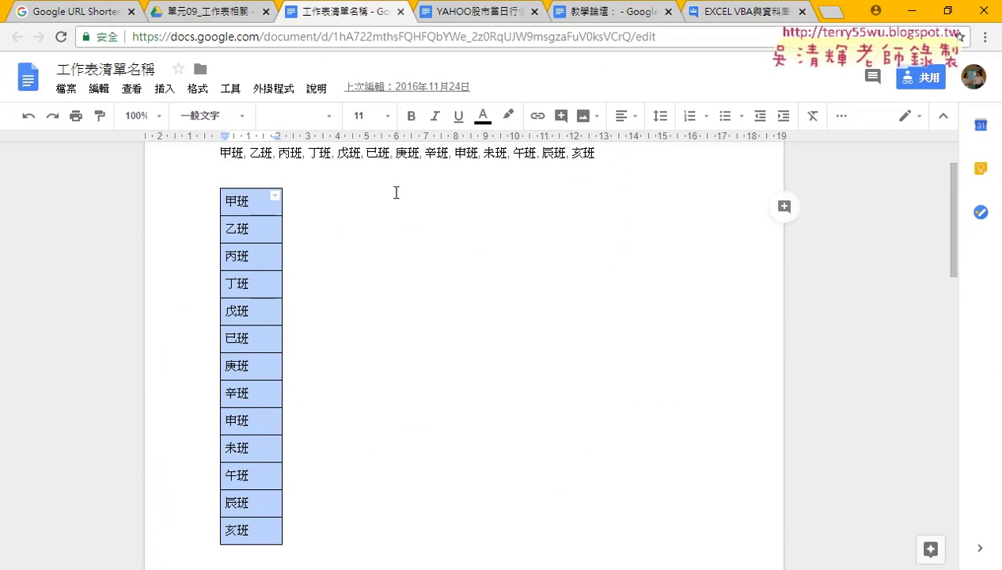
click(218, 19)
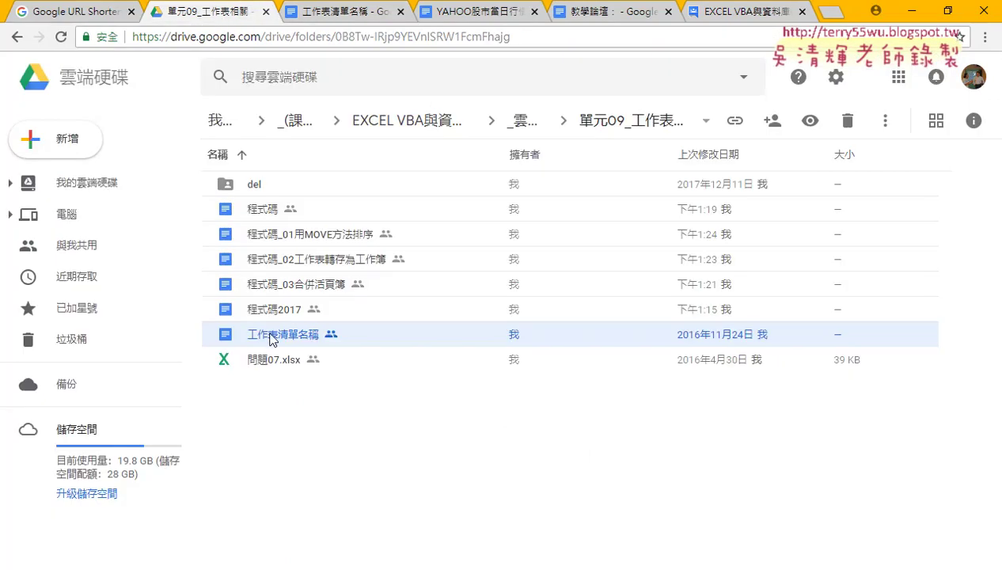